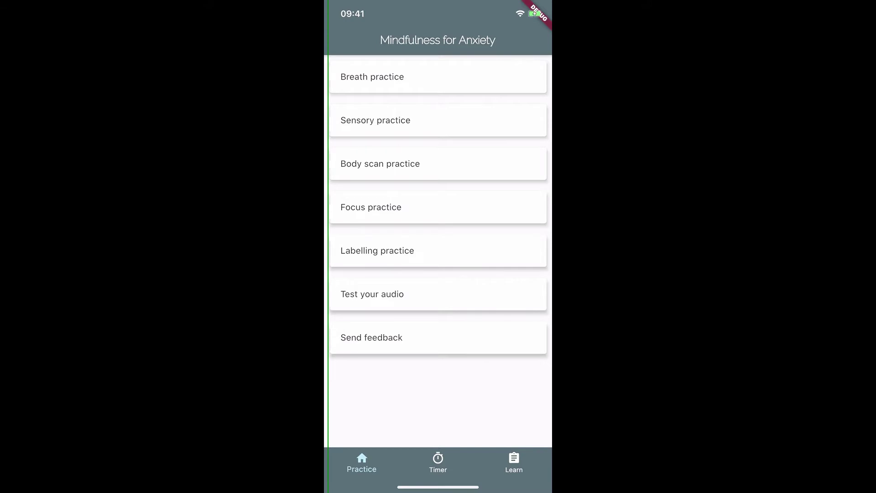
Step: From the practice list, open the Breath practice and start its audio
click(438, 207)
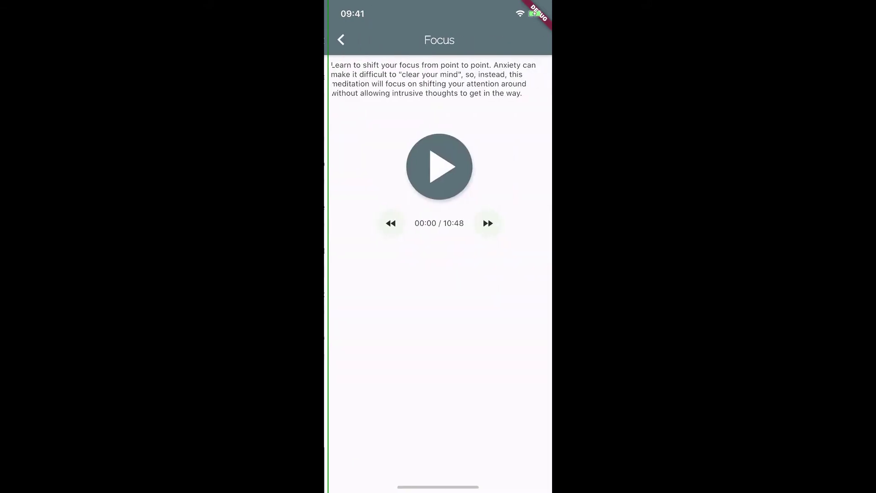
click(337, 40)
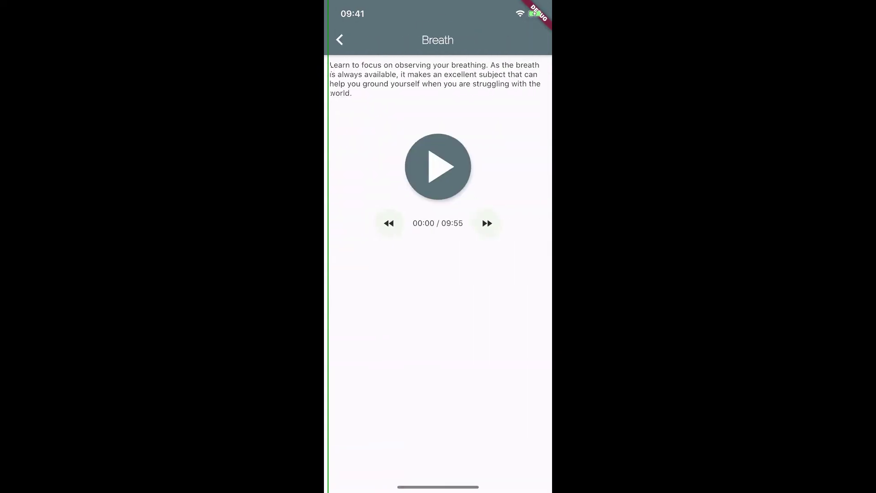
click(438, 167)
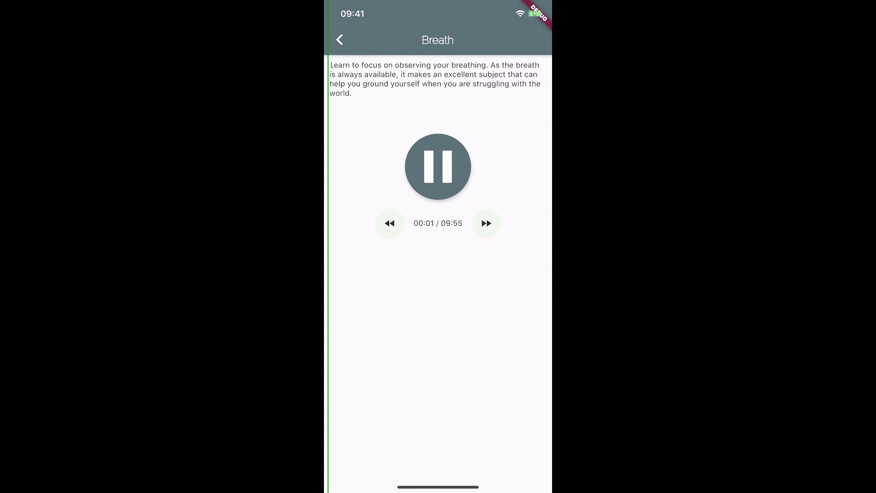
Step: Skip forward and back through the Breath audio
click(487, 224)
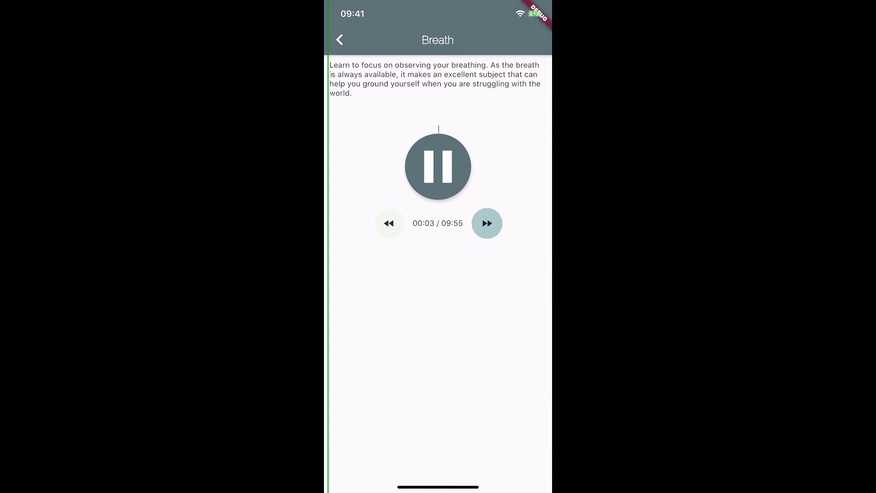
click(487, 223)
click(486, 223)
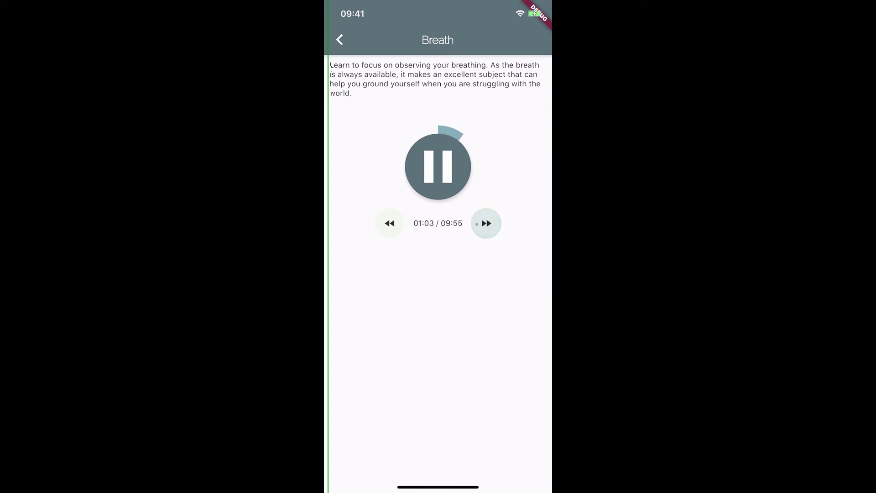
click(486, 223)
click(486, 224)
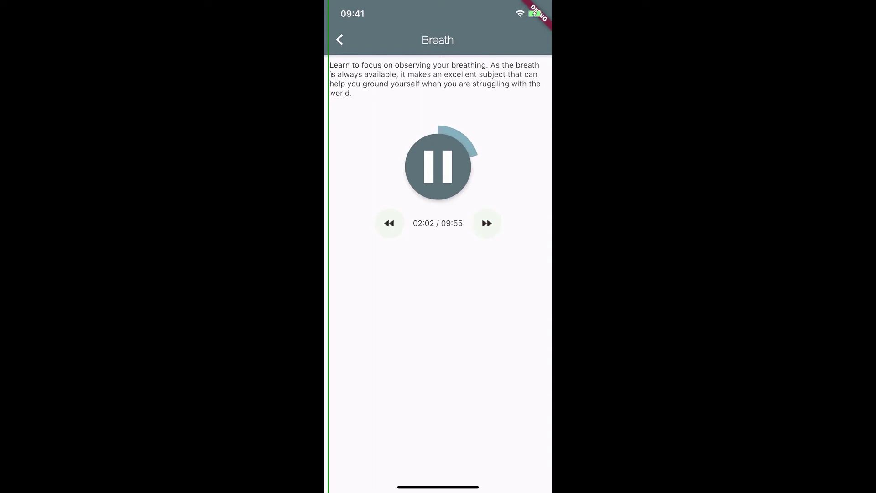
click(389, 223)
click(486, 224)
Step: Rewind the Breath audio to 01:30, pause it, and return to the practice list
click(389, 223)
click(389, 223)
click(438, 164)
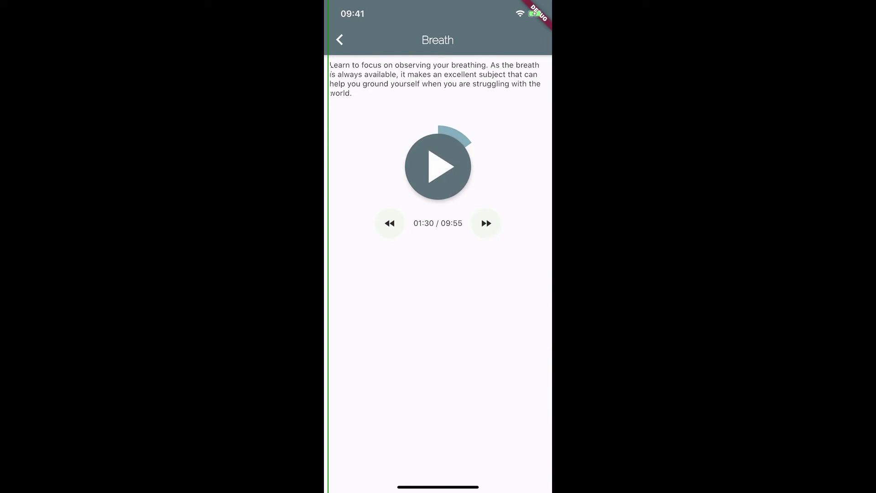
click(339, 40)
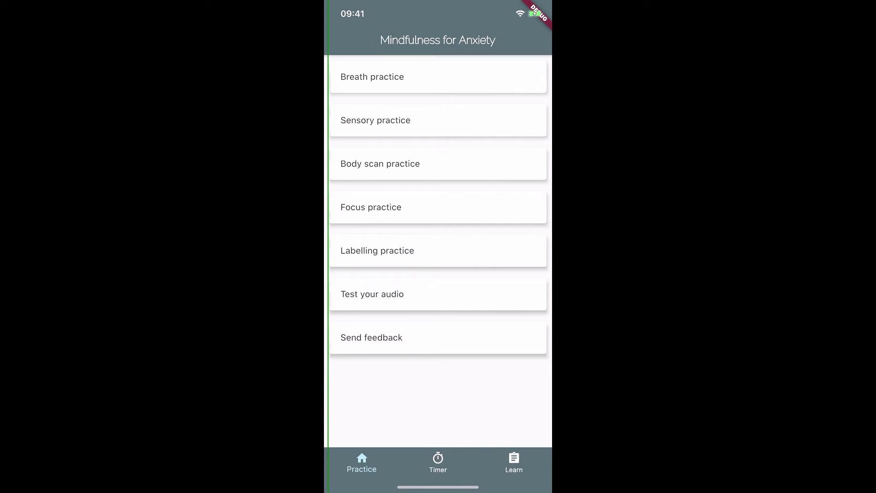
Step: Open the self-timer, adjust its duration down to 01:00, and start the one-minute timer
click(438, 462)
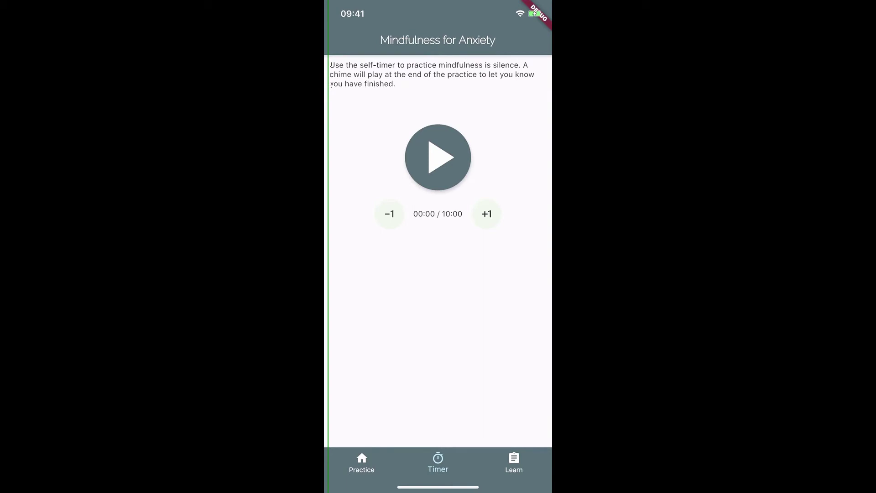
click(486, 214)
click(486, 214)
click(390, 214)
click(391, 214)
click(390, 213)
click(390, 214)
click(390, 214)
click(390, 214)
click(438, 157)
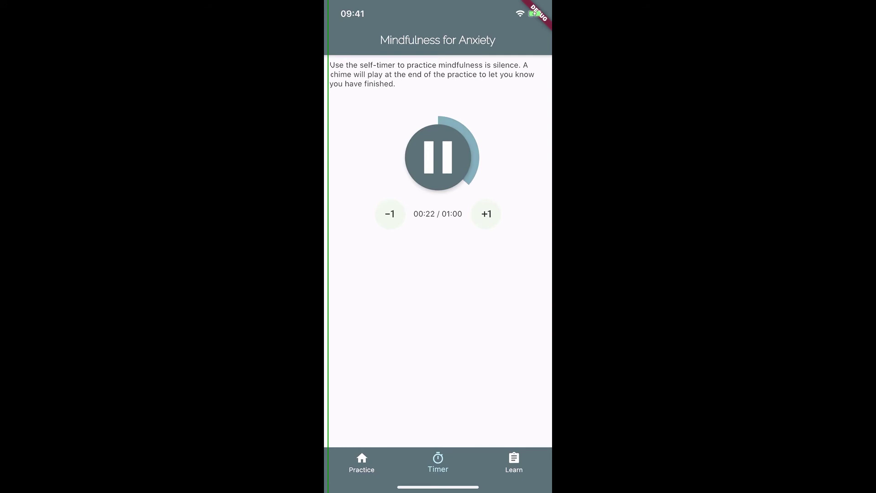
Step: Pause the self-timer at 00:22 and open the Learn page
click(442, 158)
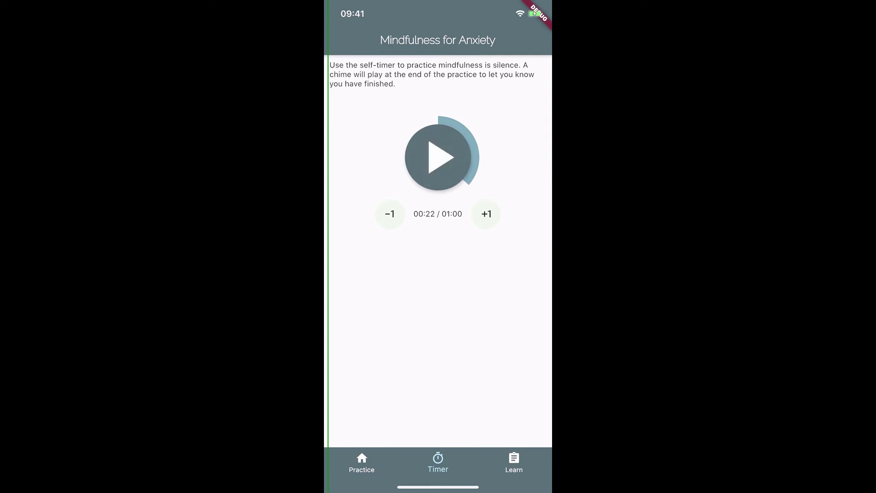
click(513, 462)
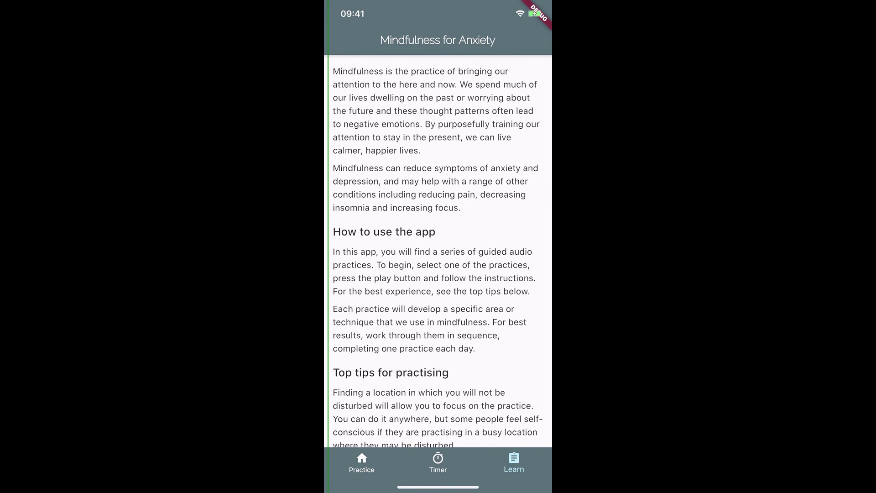
scroll(439, 246, down, 5)
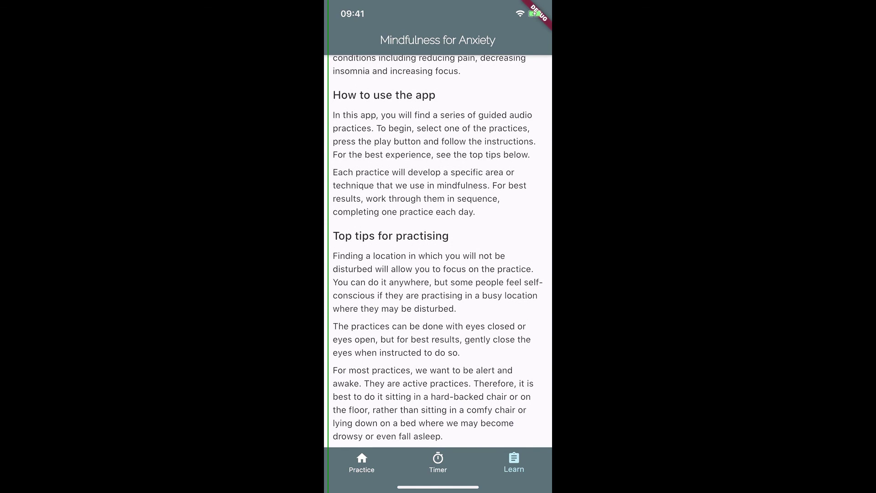
scroll(438, 246, down, 3)
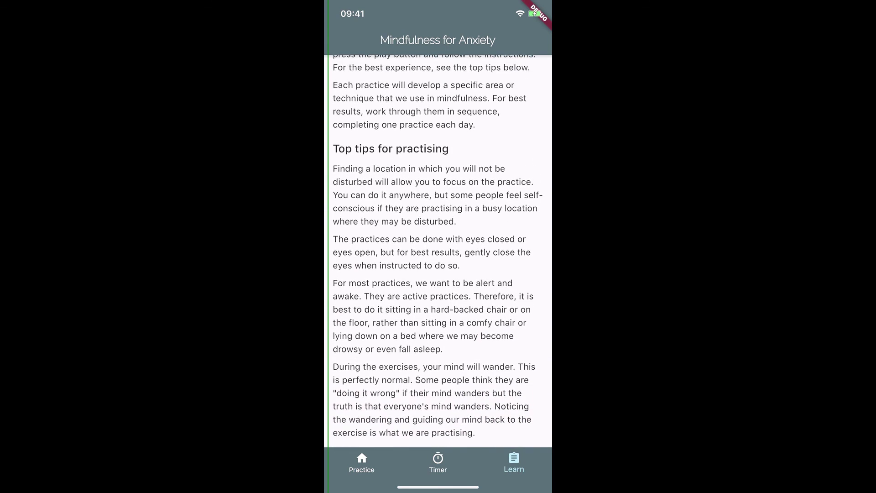
Step: Visit the practice list, then the self-timer at 00:00 of 10:00, then the Learn introduction
click(362, 463)
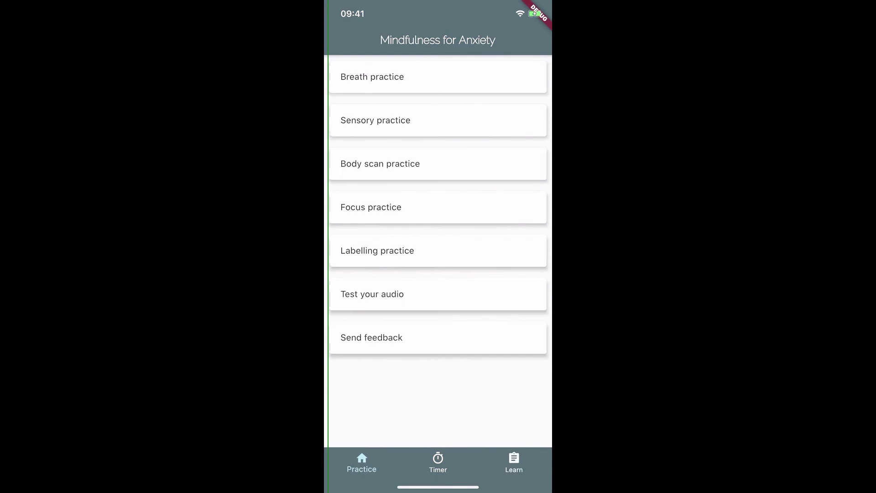
click(437, 462)
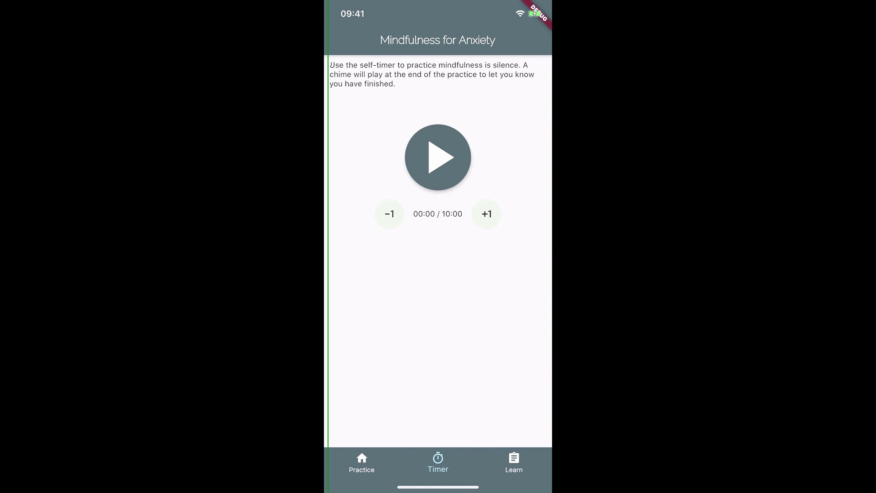
click(514, 463)
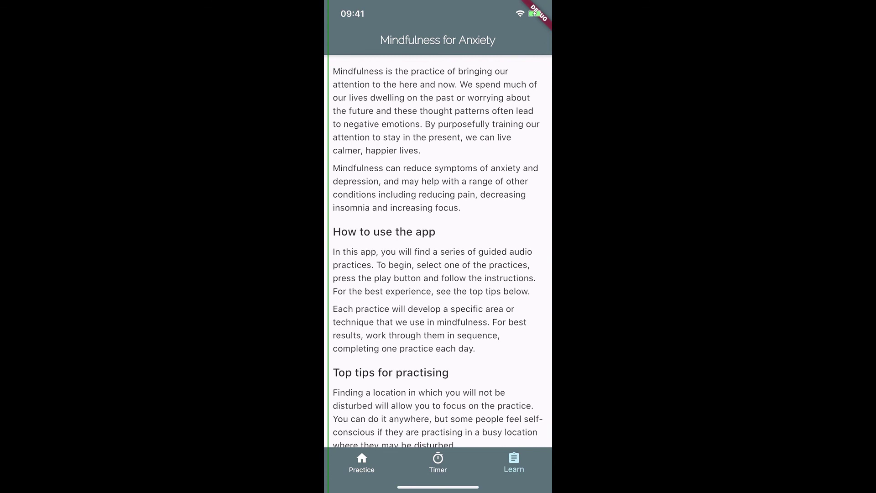